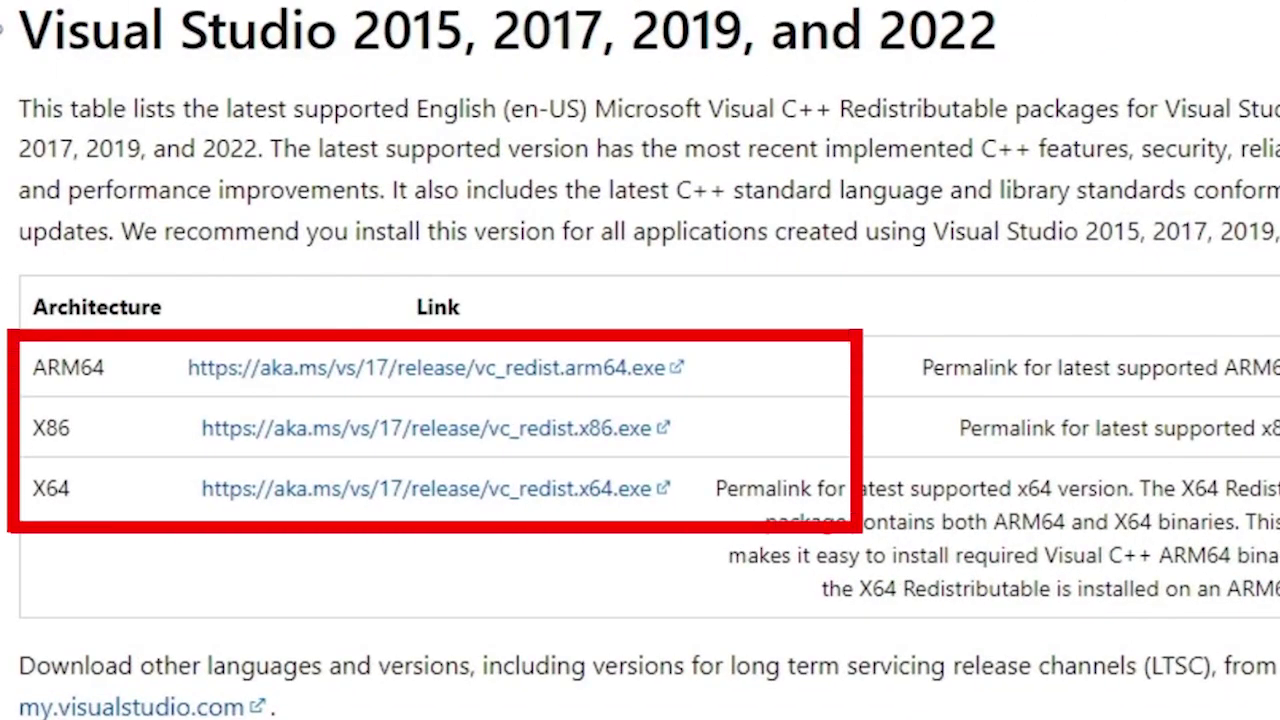
drag(878, 32, 1015, 45)
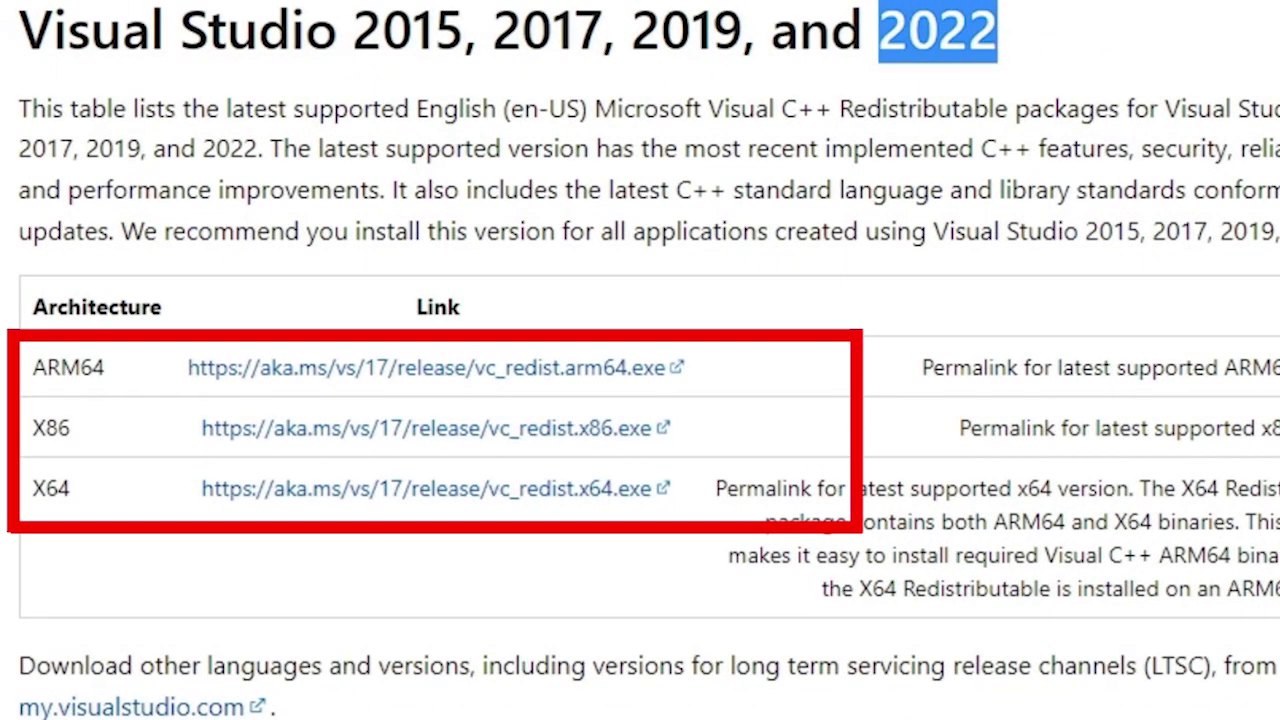
scroll(166, 34, down, 3)
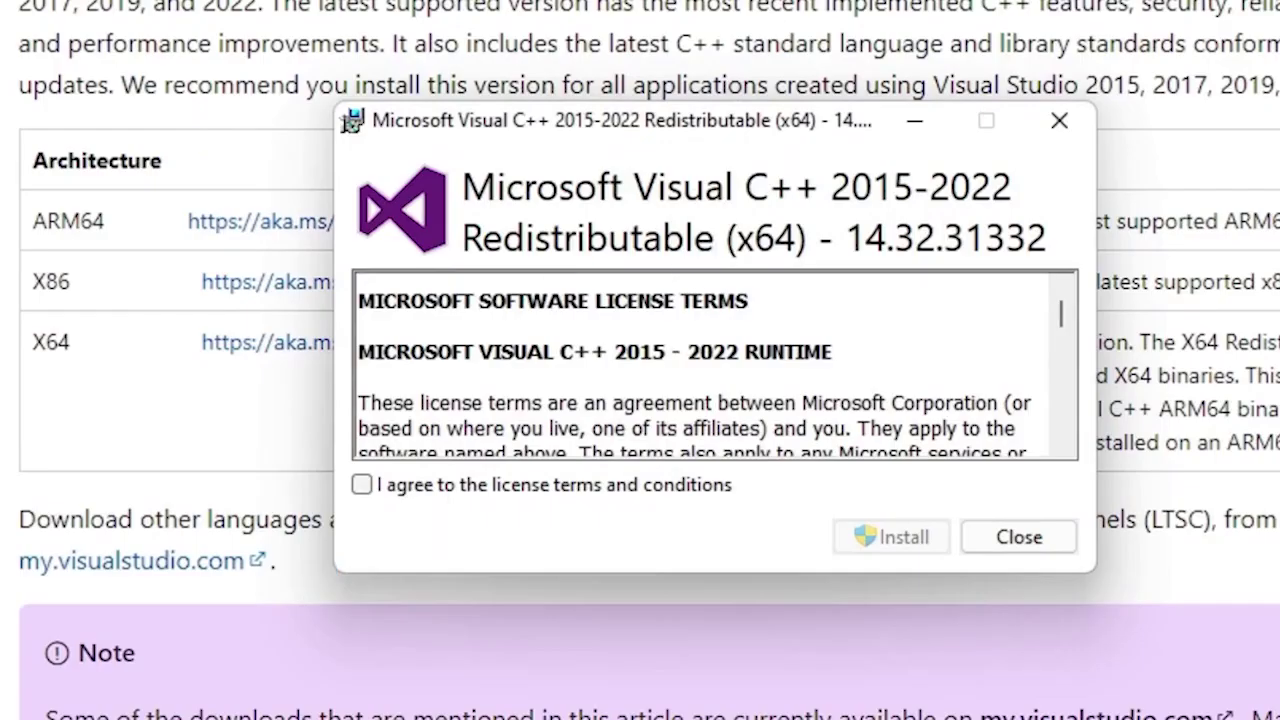
Accept the license terms and install the Visual C++ 2015-2022 x64 redistributable
click(361, 484)
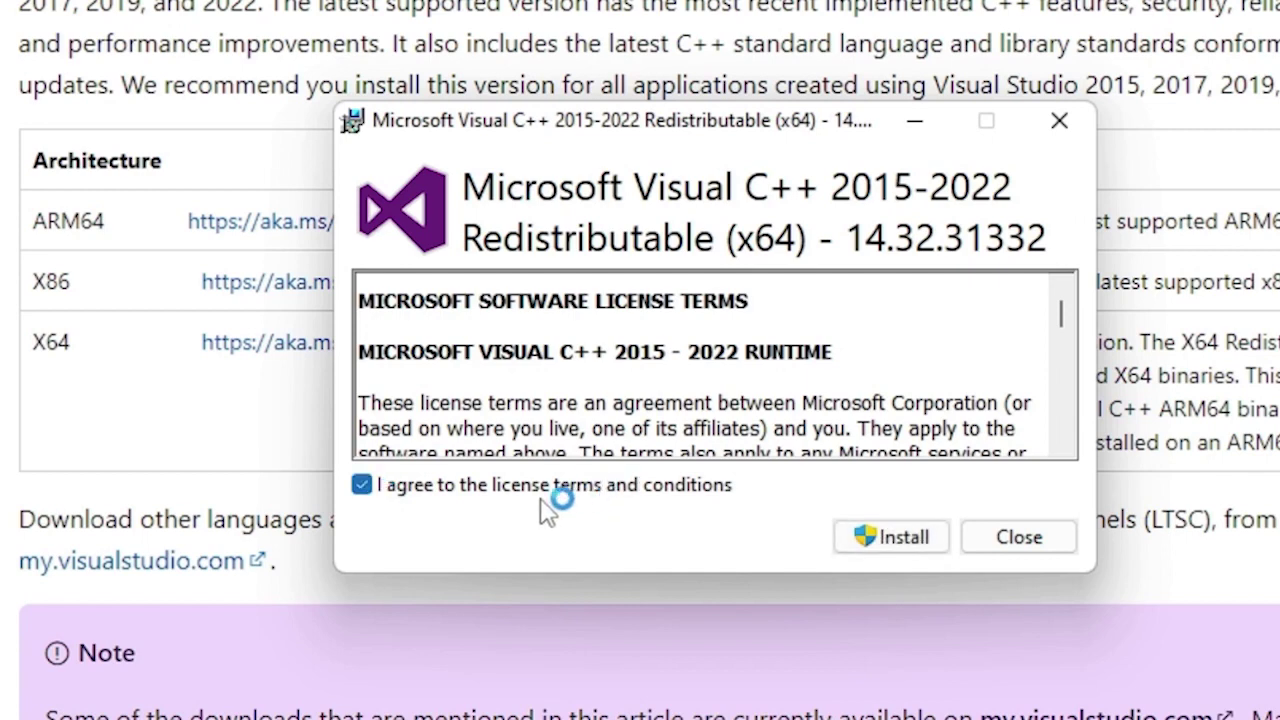
click(915, 552)
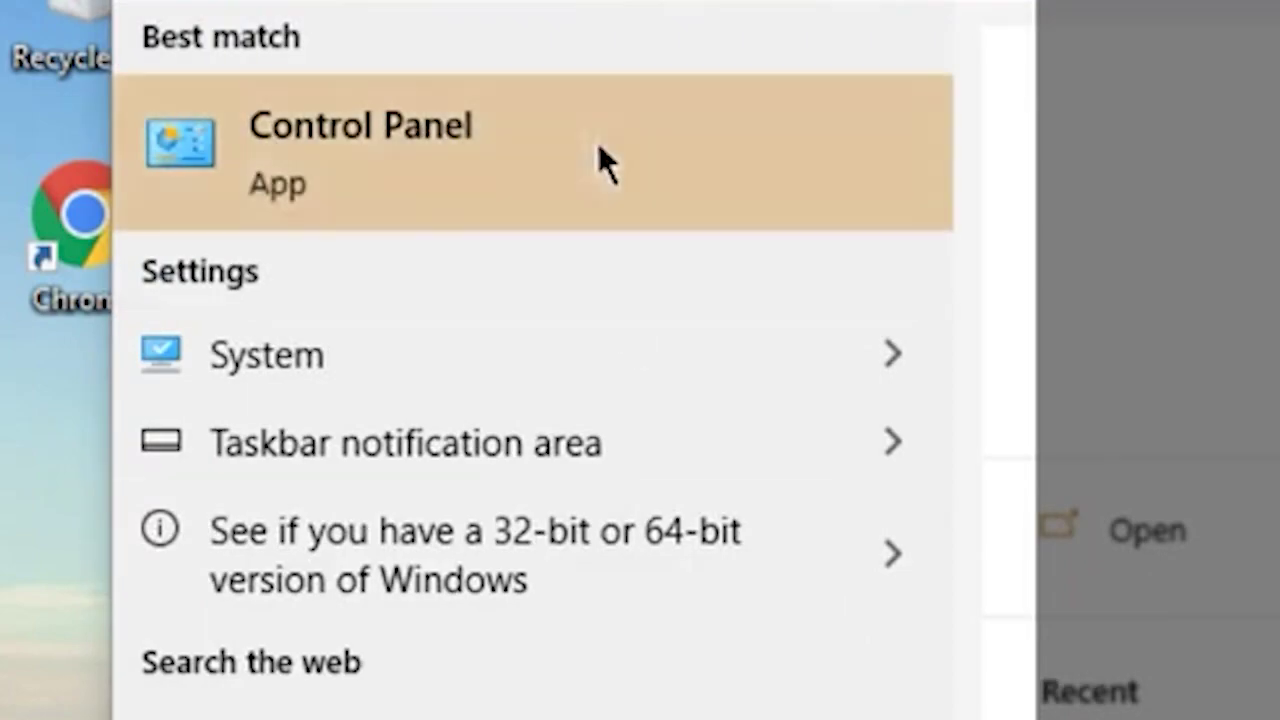
In Programs and Features, run Repair on Microsoft Visual C++ 2015 Redistributable (x64)
click(603, 163)
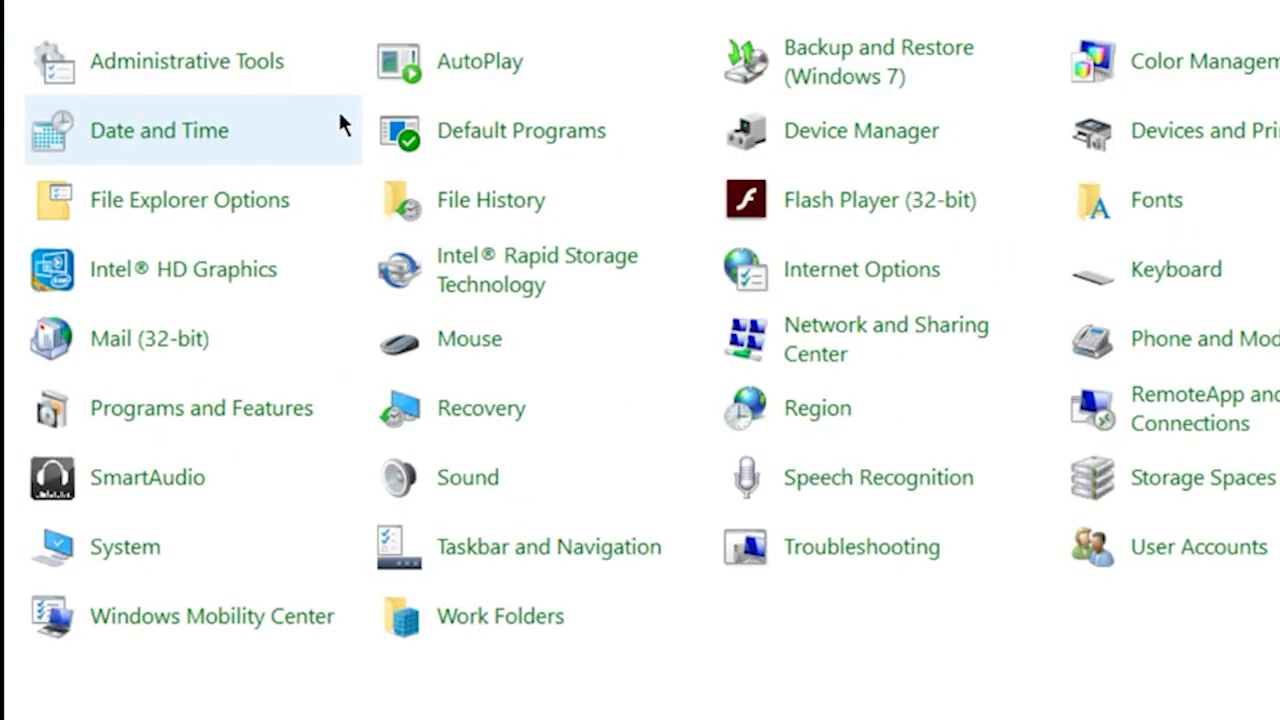
click(245, 410)
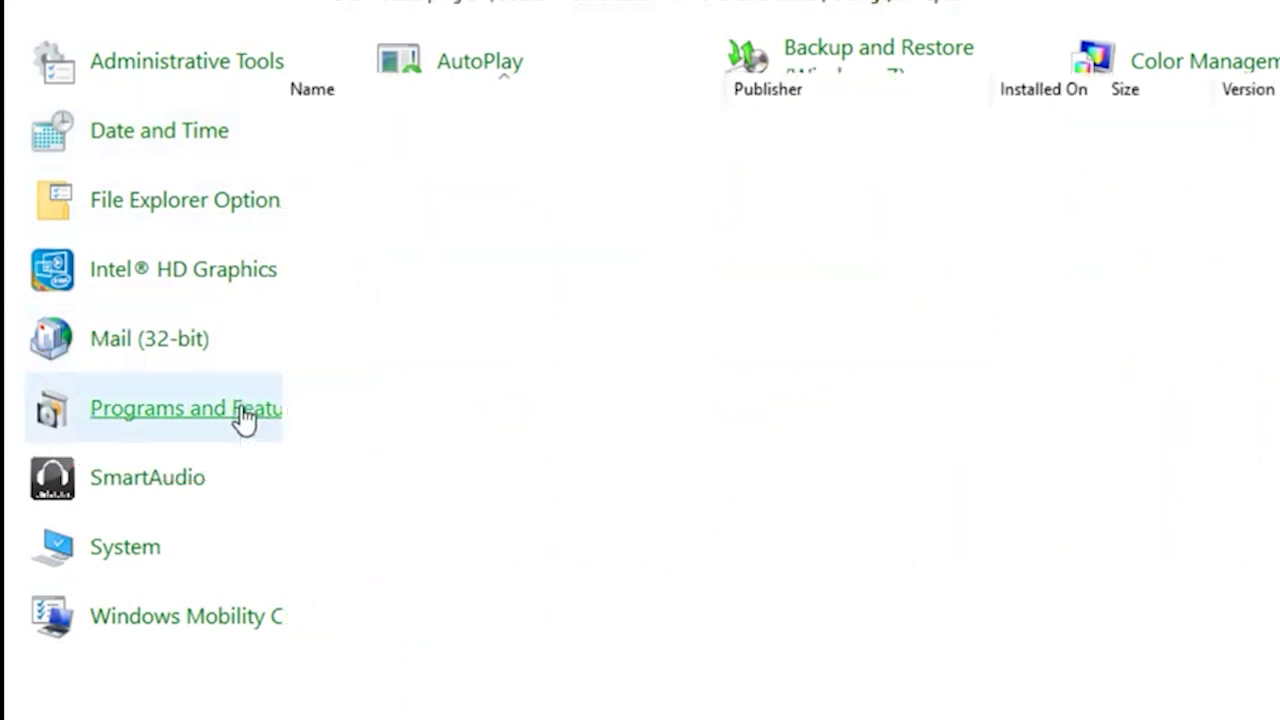
right_click(527, 546)
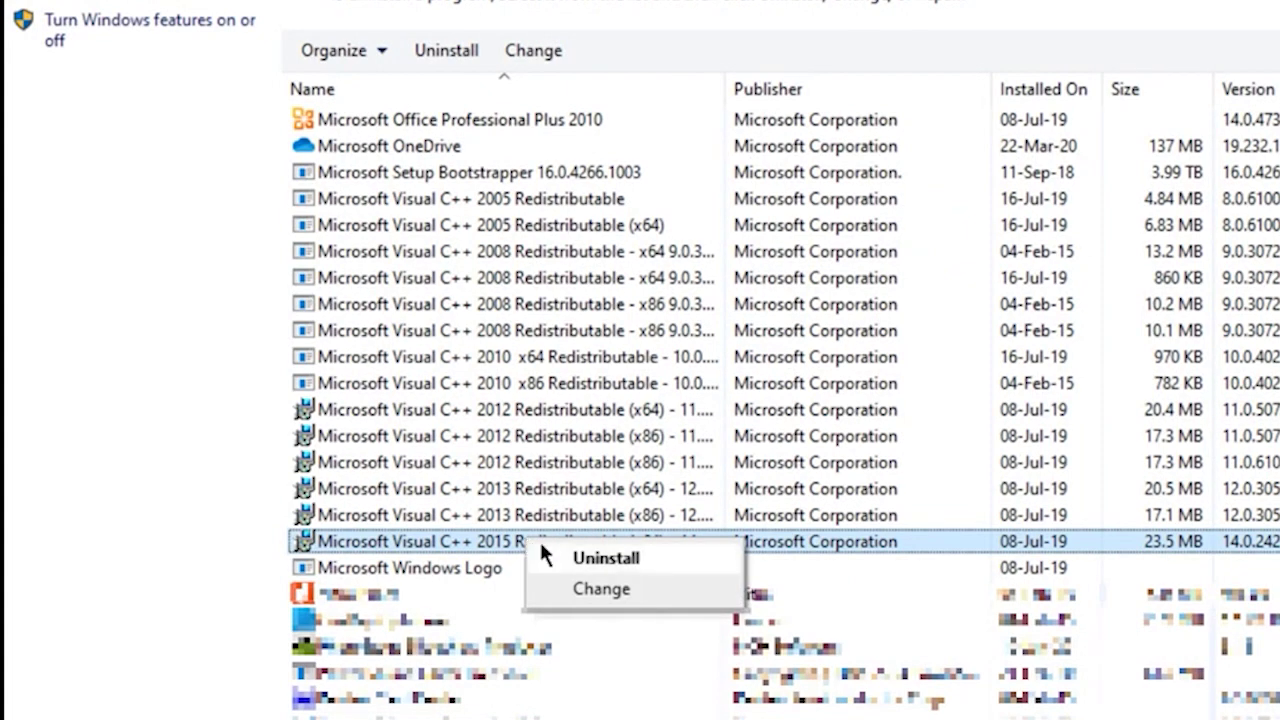
click(607, 589)
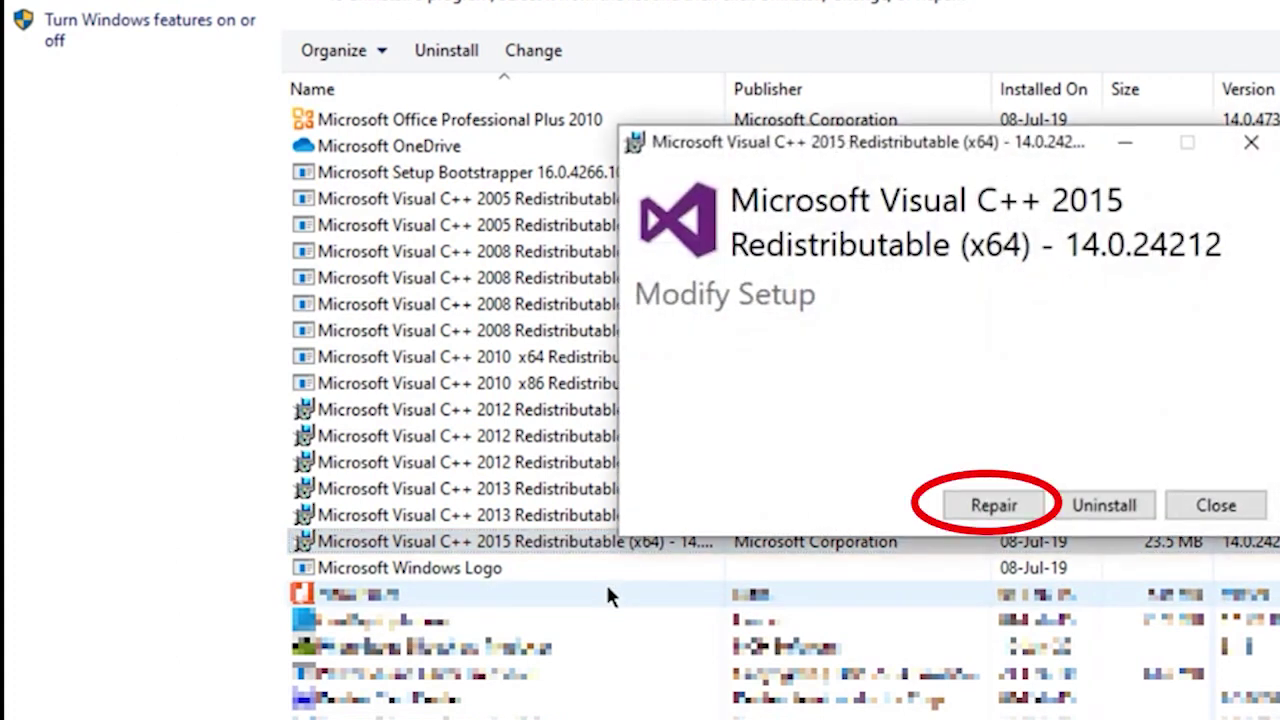
click(972, 509)
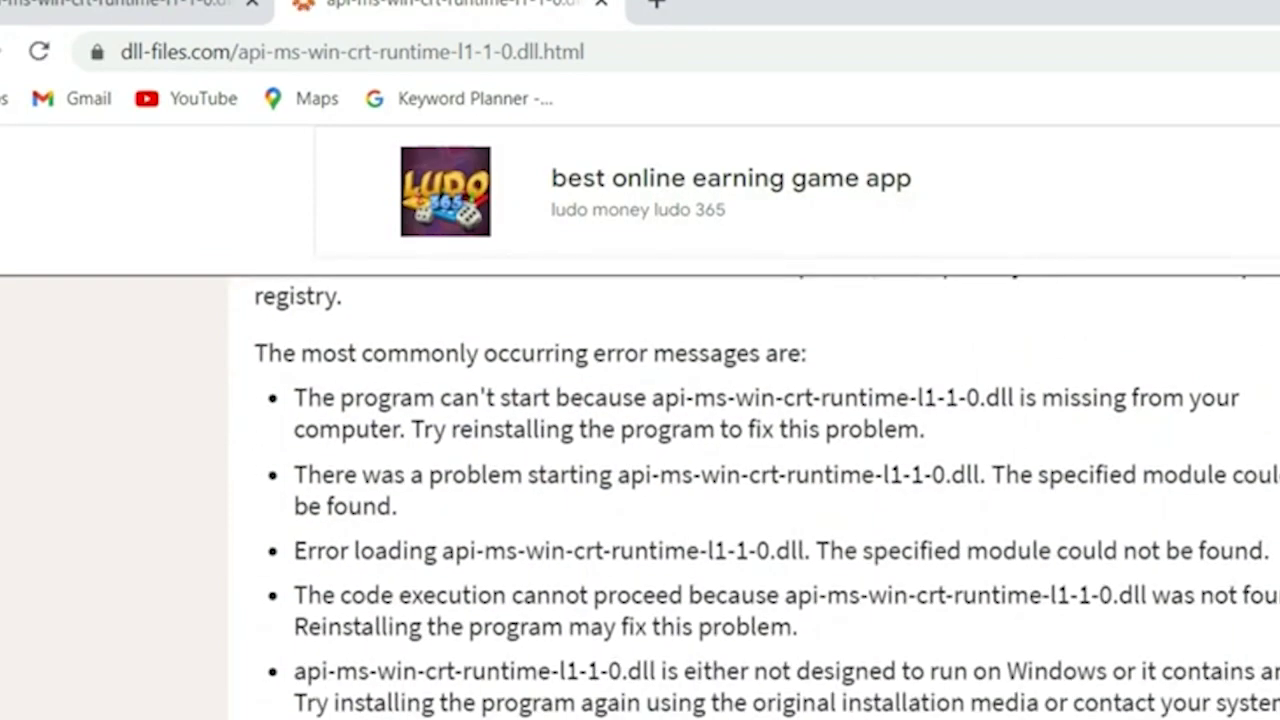
Scroll the api-ms-win-crt-runtime-l1-1-0.dll page to find a matching download version
scroll(760, 500, down, 3)
scroll(760, 500, down, 5)
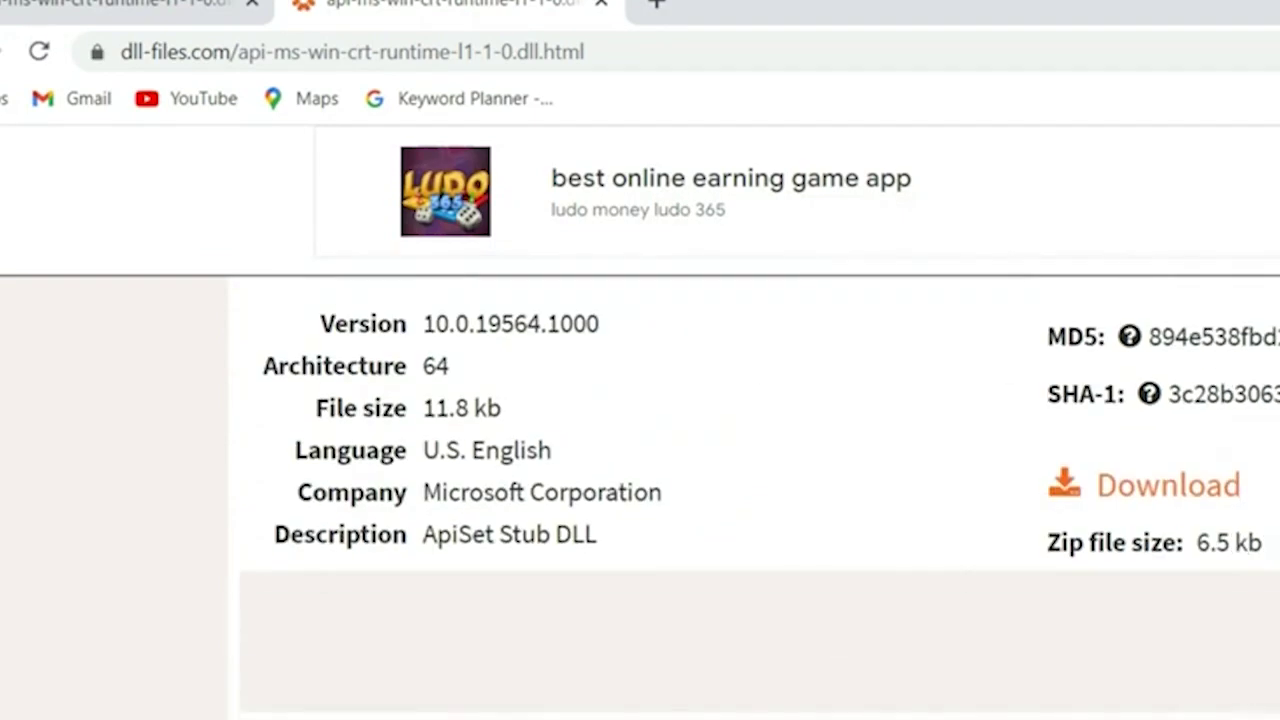
scroll(760, 500, down, 4)
scroll(760, 500, down, 5)
scroll(760, 500, down, 5)
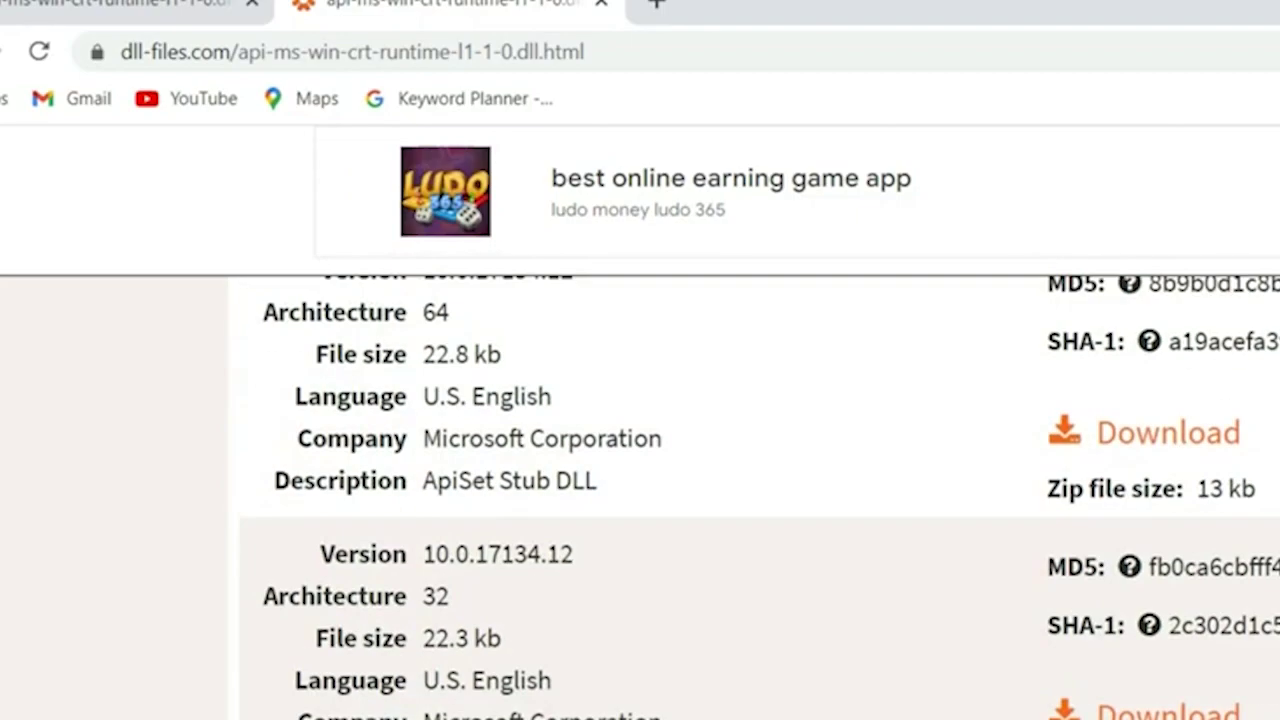
scroll(760, 500, down, 5)
scroll(760, 500, down, 5)
scroll(760, 500, down, 5)
scroll(760, 500, down, 5)
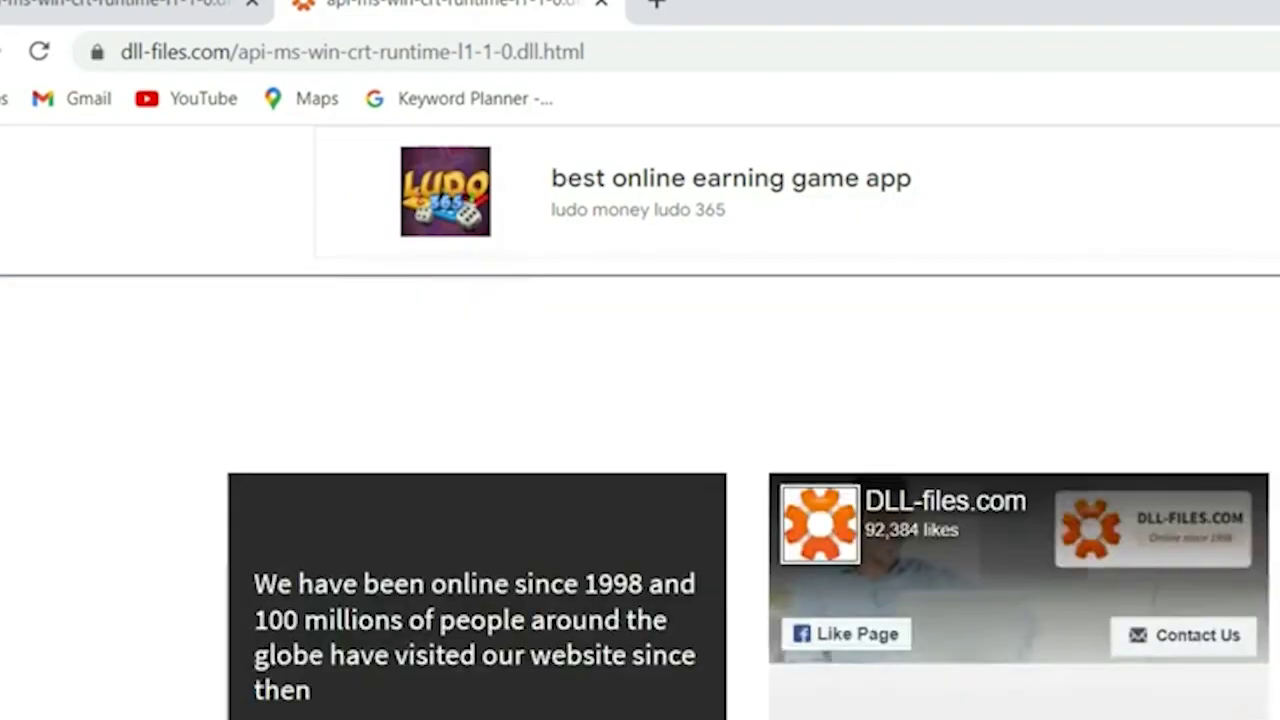
scroll(760, 500, up, 10)
scroll(760, 500, up, 5)
scroll(760, 500, up, 5)
scroll(760, 500, up, 5)
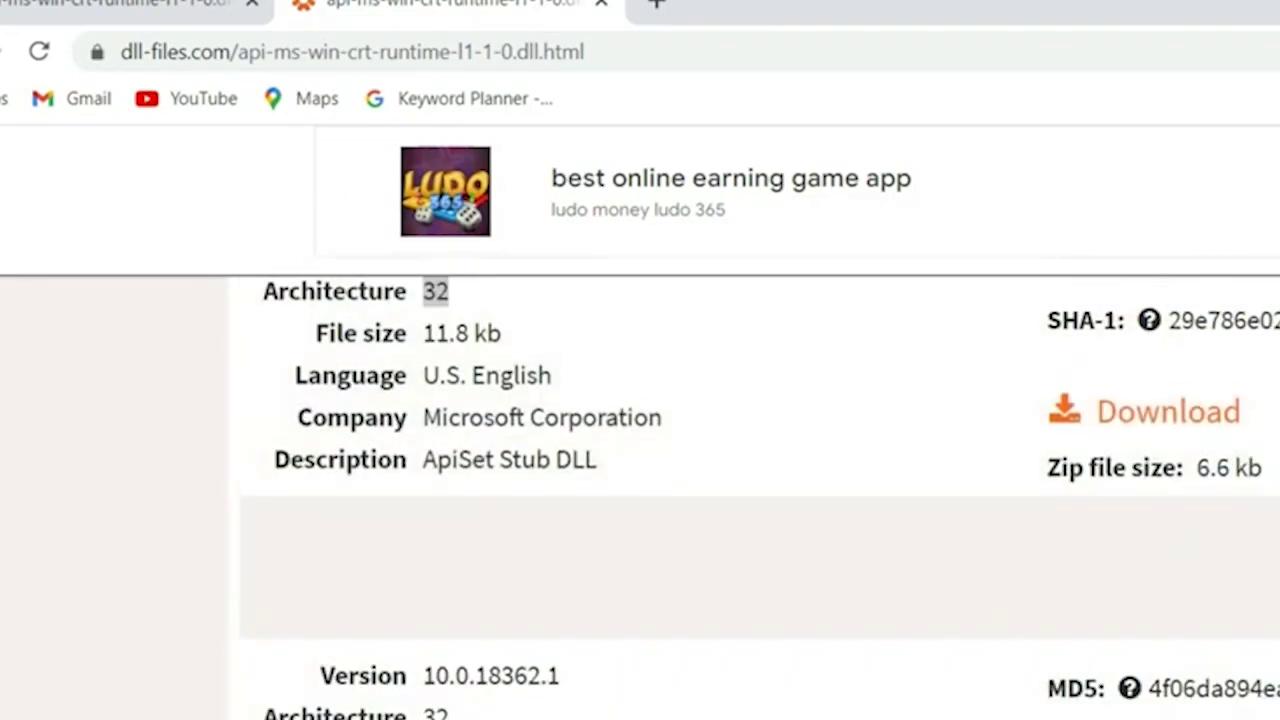
scroll(760, 500, up, 5)
scroll(760, 500, down, 5)
scroll(760, 500, down, 3)
scroll(760, 500, up, 3)
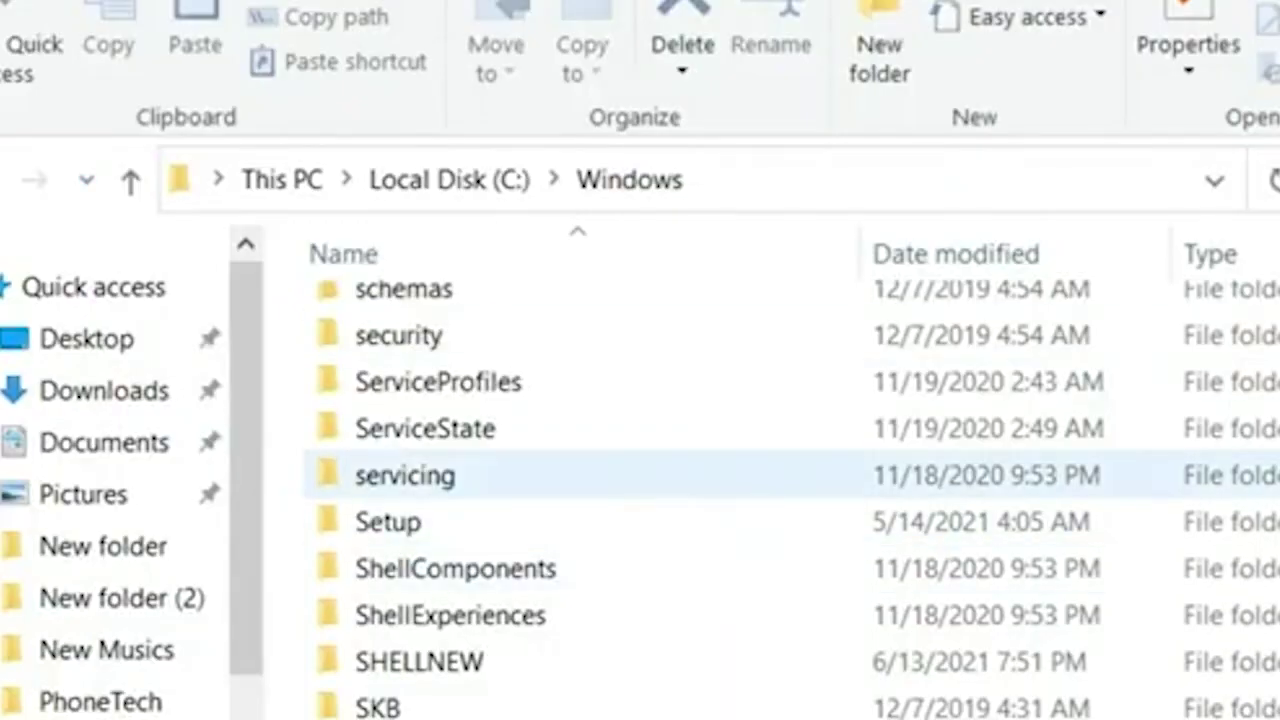
Open C:\Windows\System32 and drag the downloaded DLL from WinRAR into it
key(Return)
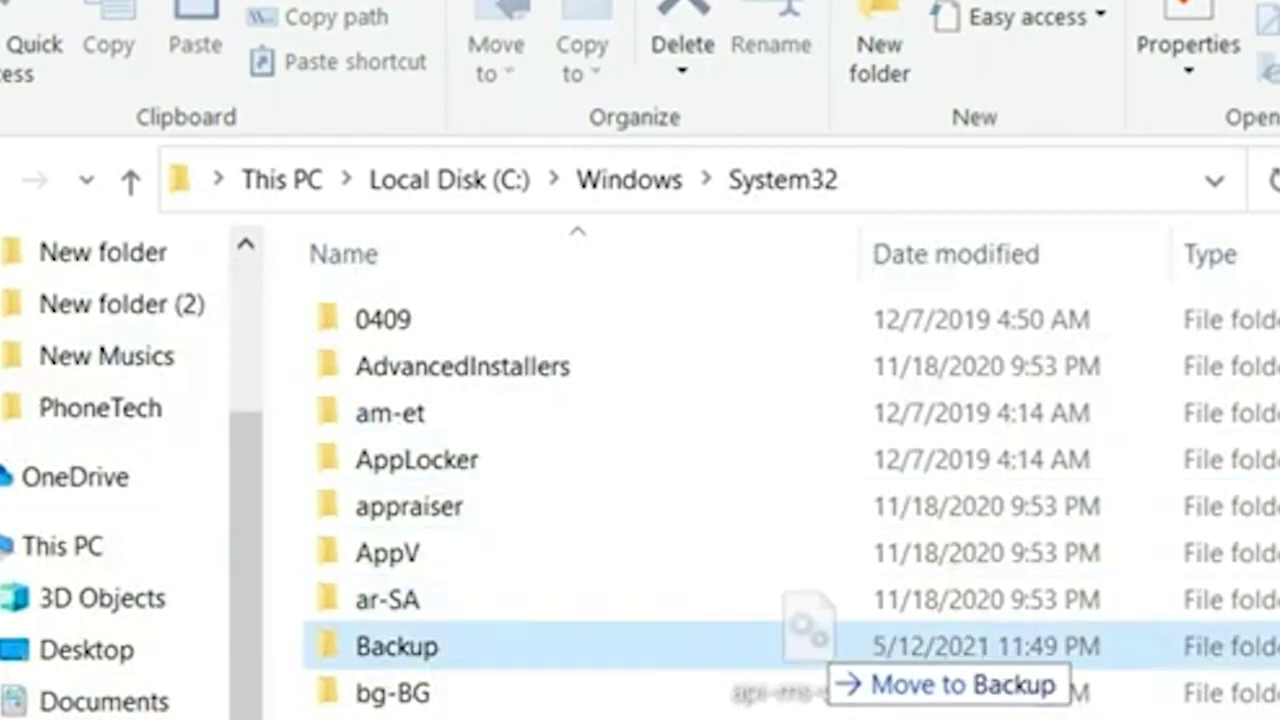
drag(390, 413, 810, 645)
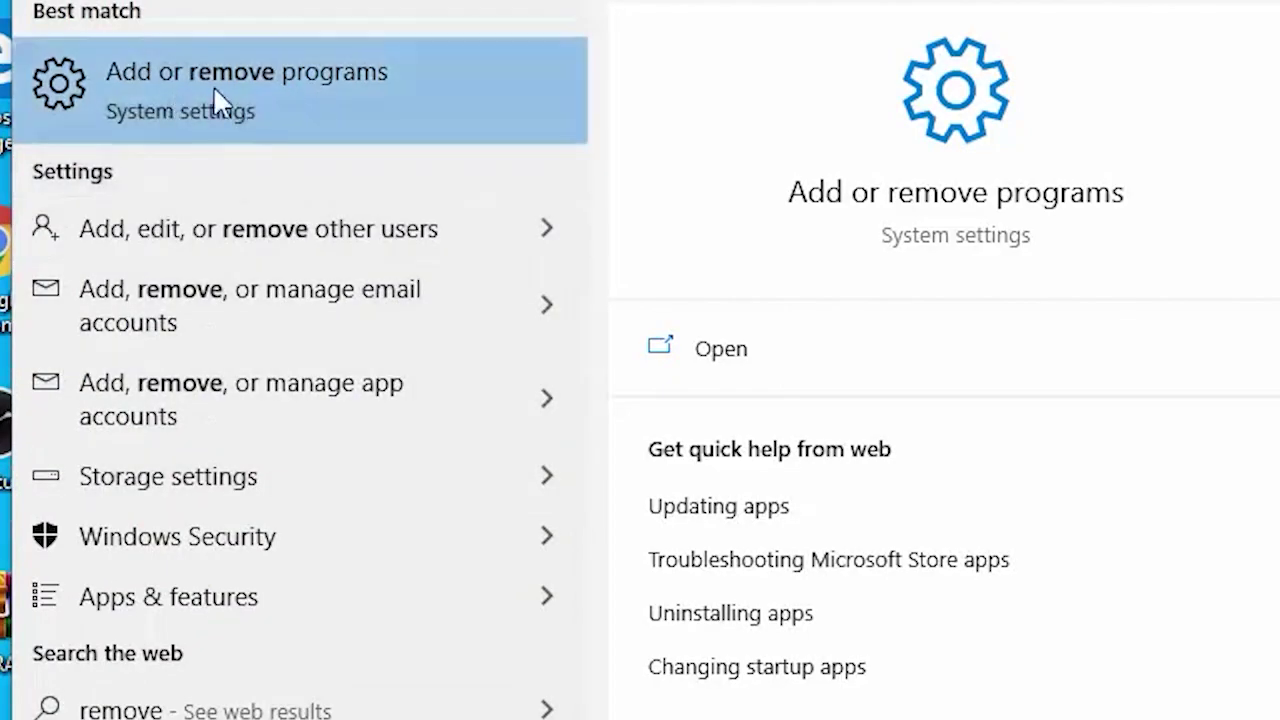
Find Steam in the Apps & features list and start uninstalling it
click(183, 85)
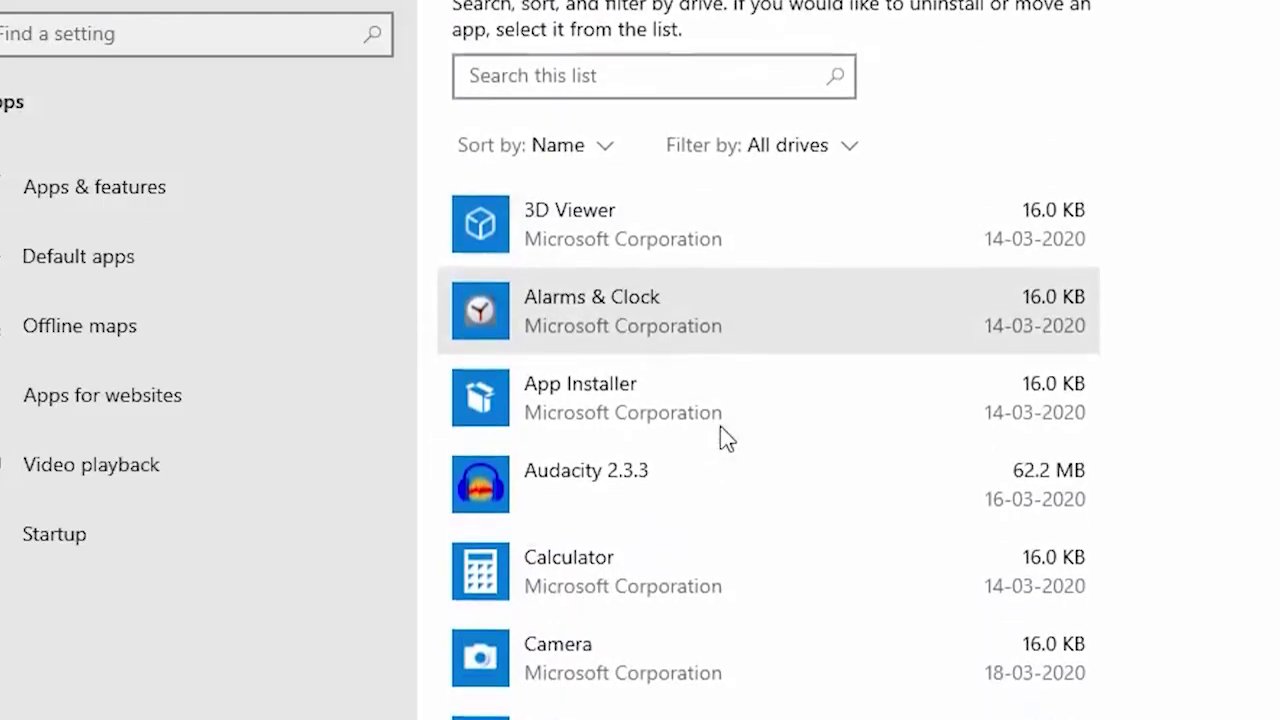
scroll(726, 437, down, 2)
scroll(726, 437, down, 1)
scroll(723, 437, down, 10)
click(620, 608)
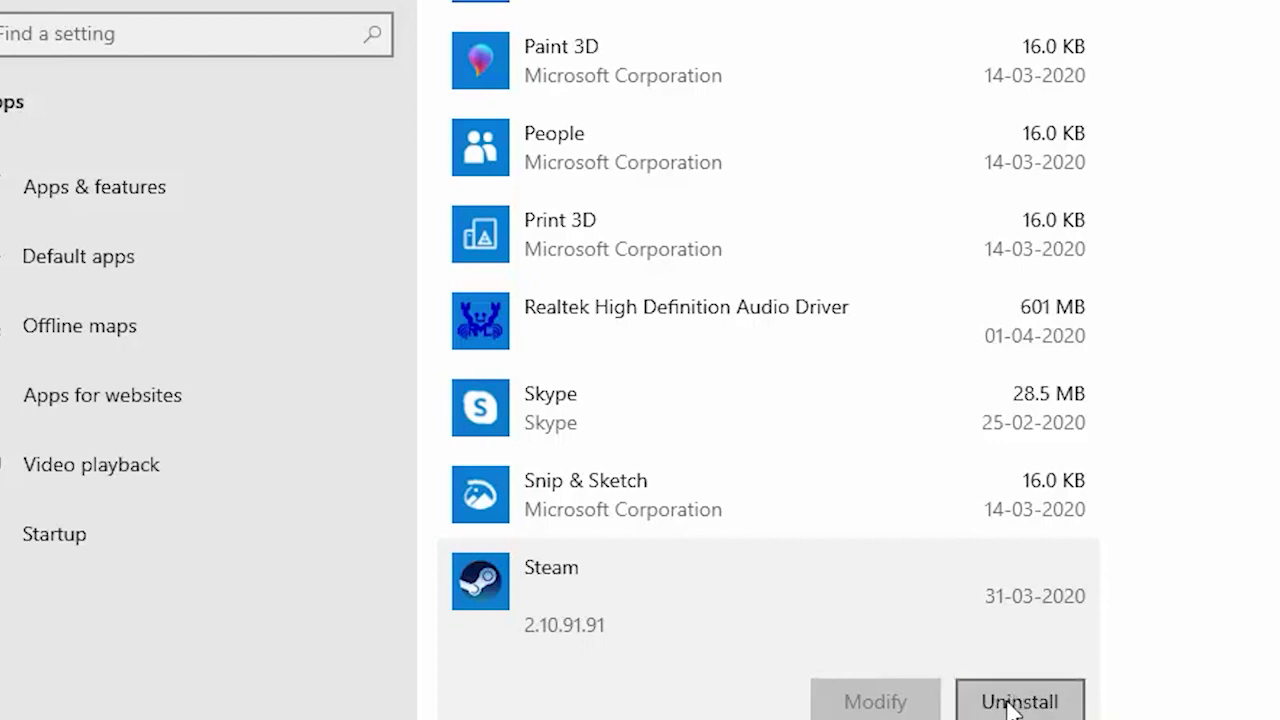
click(1012, 708)
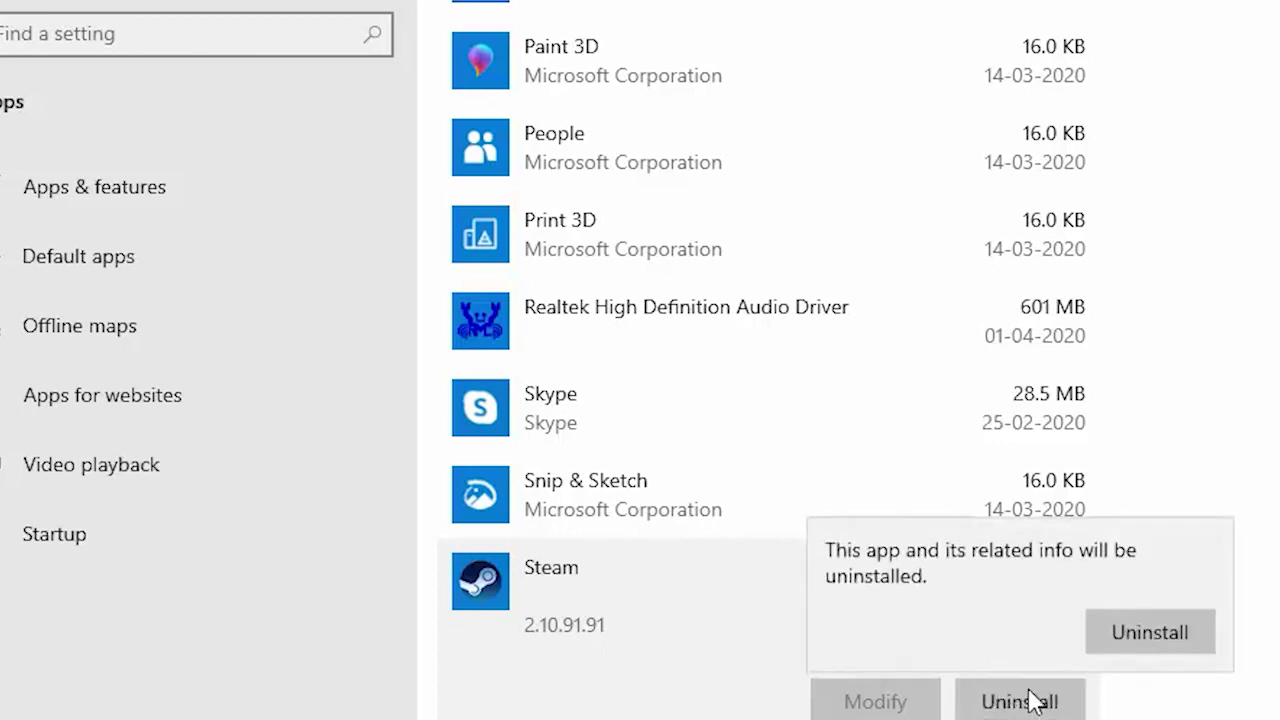